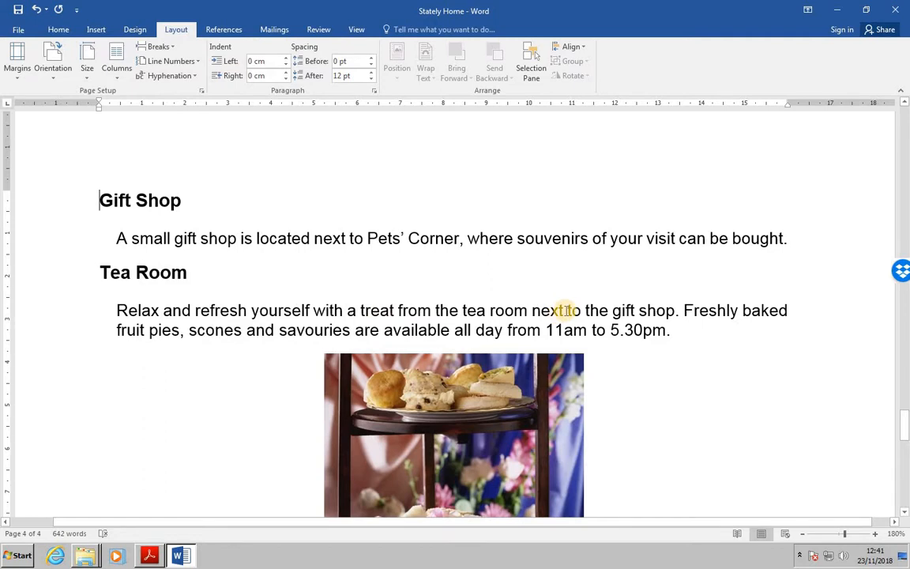
Set the left and right margins of the Pets' Corner section to 5 cm, applied to this section only
{"action": "scroll", "coordinate": [374, 257], "scroll_direction": "up", "scroll_amount": 3}
{"action": "scroll", "coordinate": [374, 258], "scroll_direction": "up", "scroll_amount": 6}
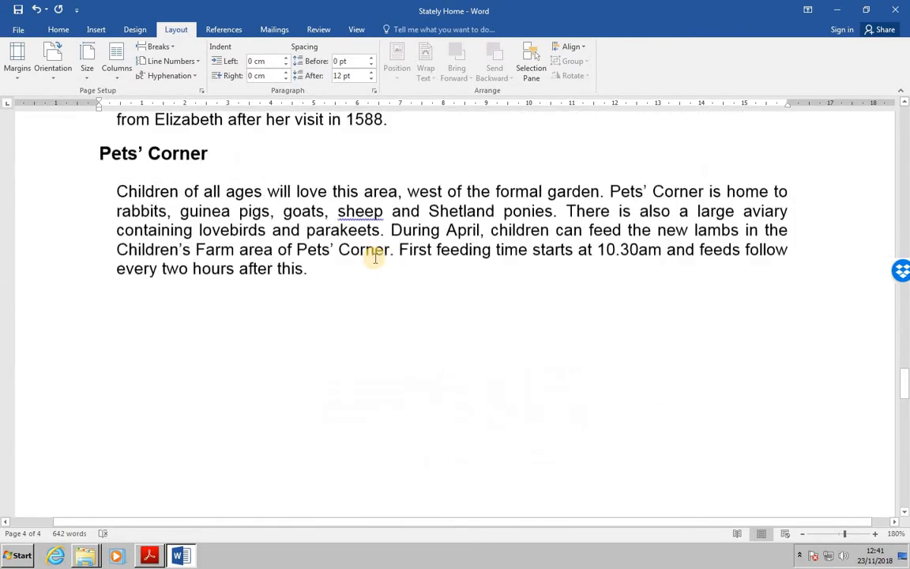
{"action": "scroll", "coordinate": [371, 259], "scroll_direction": "down", "scroll_amount": 2}
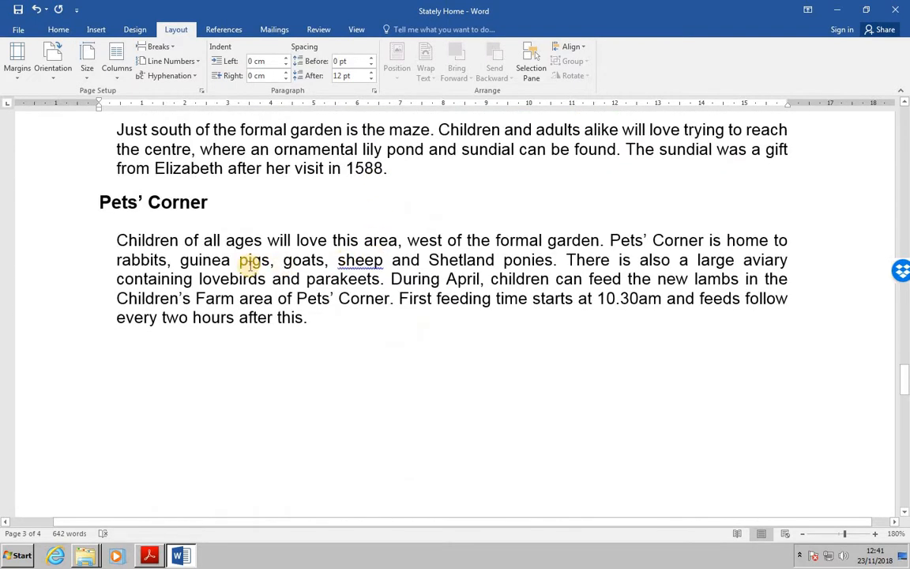
{"action": "left_click", "coordinate": [187, 242]}
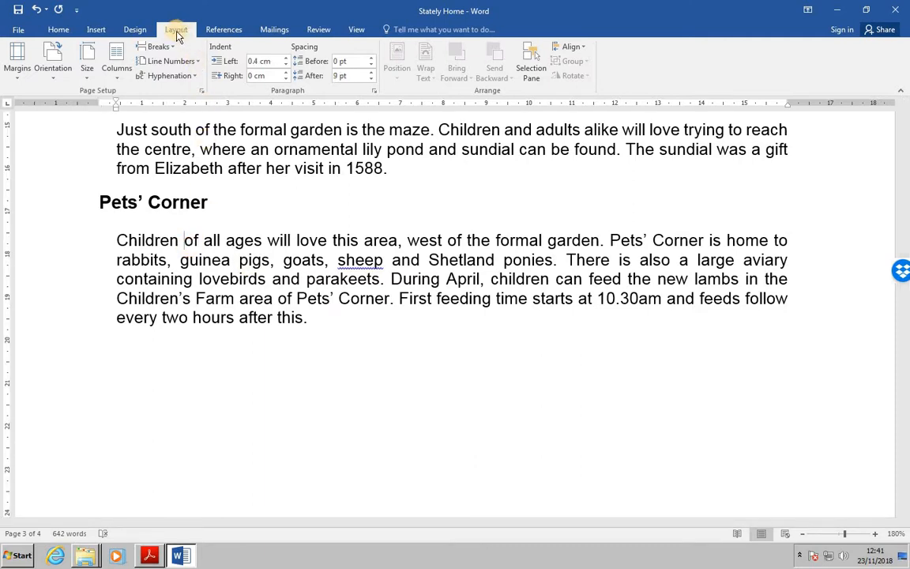
{"action": "left_click", "coordinate": [19, 71]}
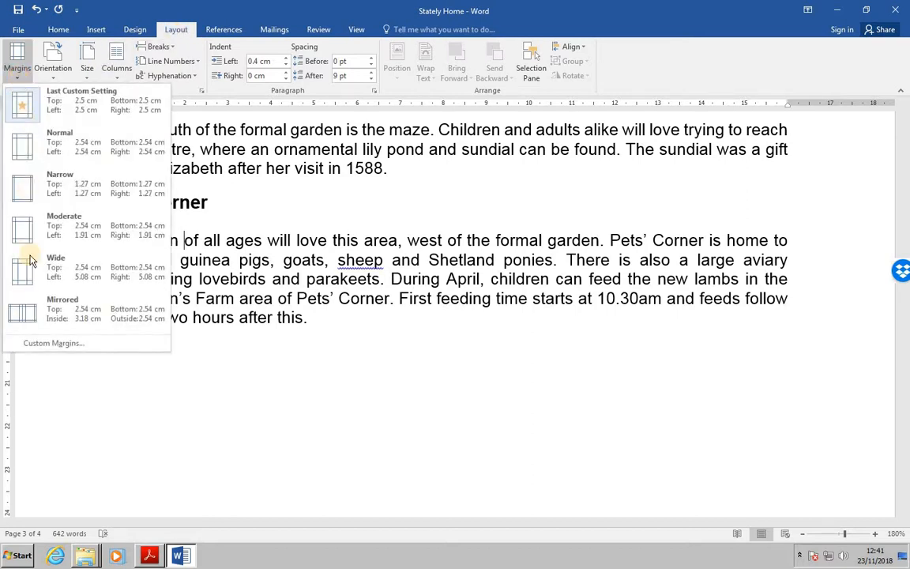
{"action": "left_click", "coordinate": [54, 345]}
{"action": "left_click", "coordinate": [387, 165]}
{"action": "type", "text": "5"}
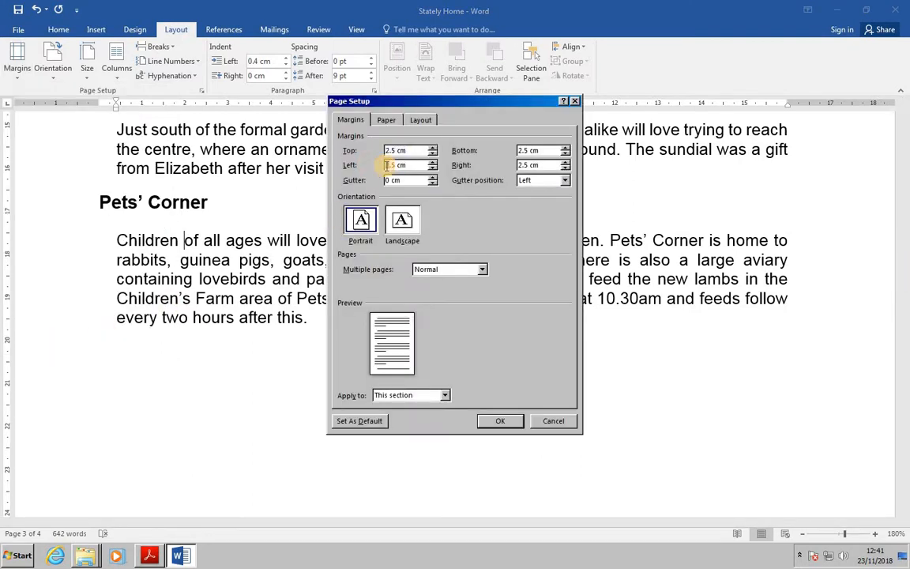
{"action": "left_click", "coordinate": [524, 165]}
{"action": "type", "text": "5"}
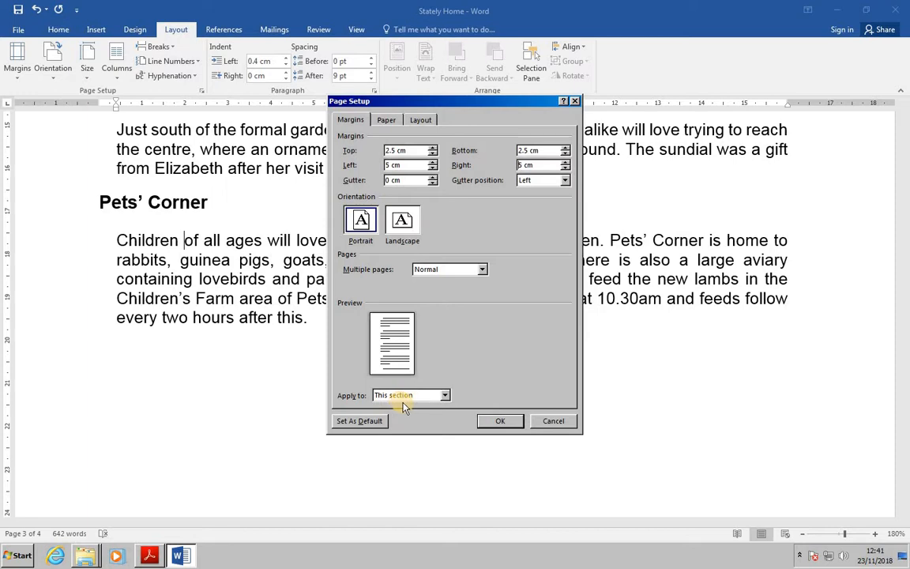
{"action": "left_click", "coordinate": [499, 423]}
{"action": "left_click", "coordinate": [503, 422]}
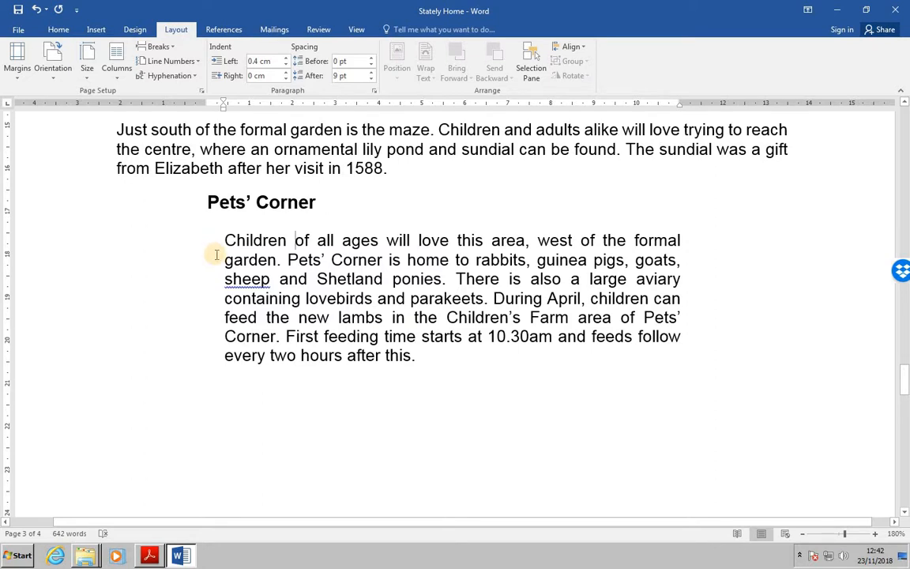
{"action": "key", "text": "alt+Tab"}
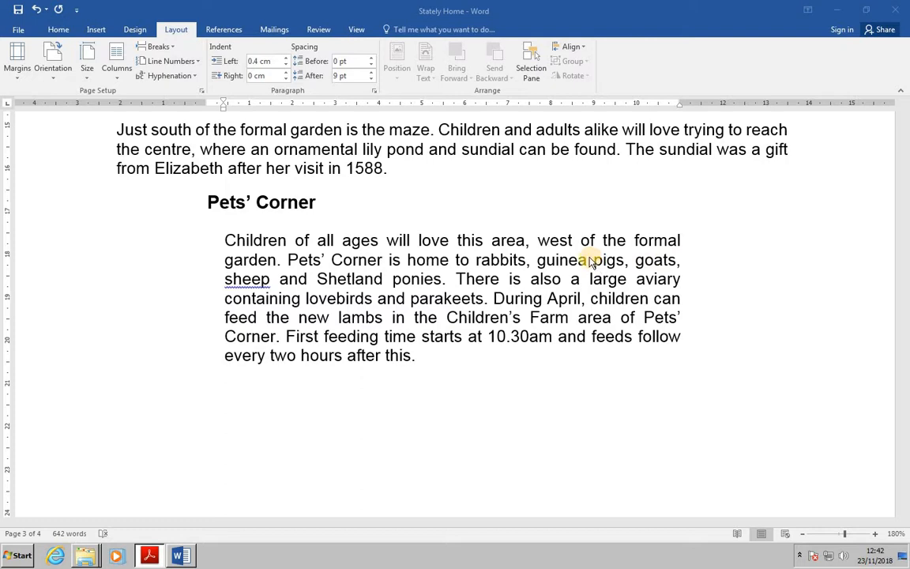
{"action": "key", "text": "alt+Tab"}
Change the section start of The House section to New page, applied to this section
{"action": "scroll", "coordinate": [587, 259], "scroll_direction": "up", "scroll_amount": 15}
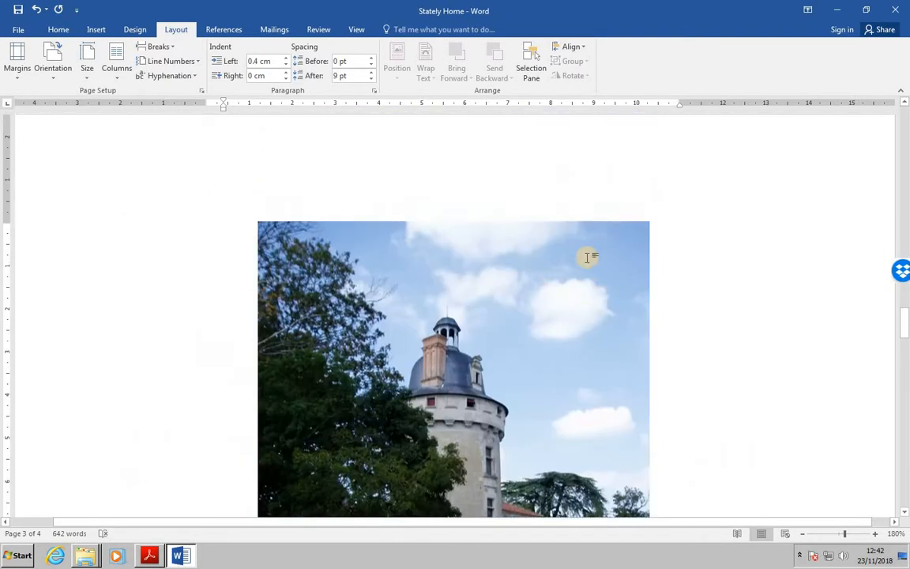
{"action": "scroll", "coordinate": [587, 259], "scroll_direction": "up", "scroll_amount": 12}
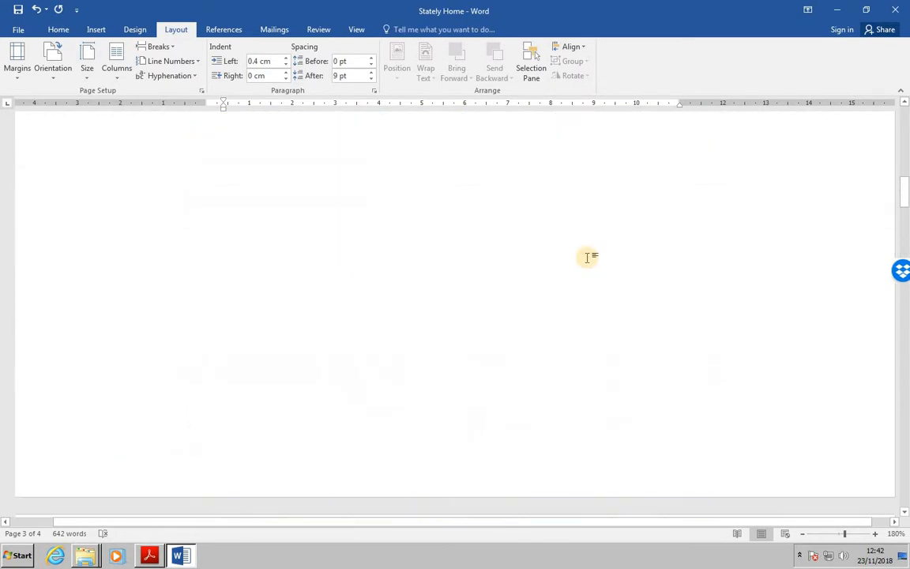
{"action": "scroll", "coordinate": [587, 257], "scroll_direction": "down", "scroll_amount": 3}
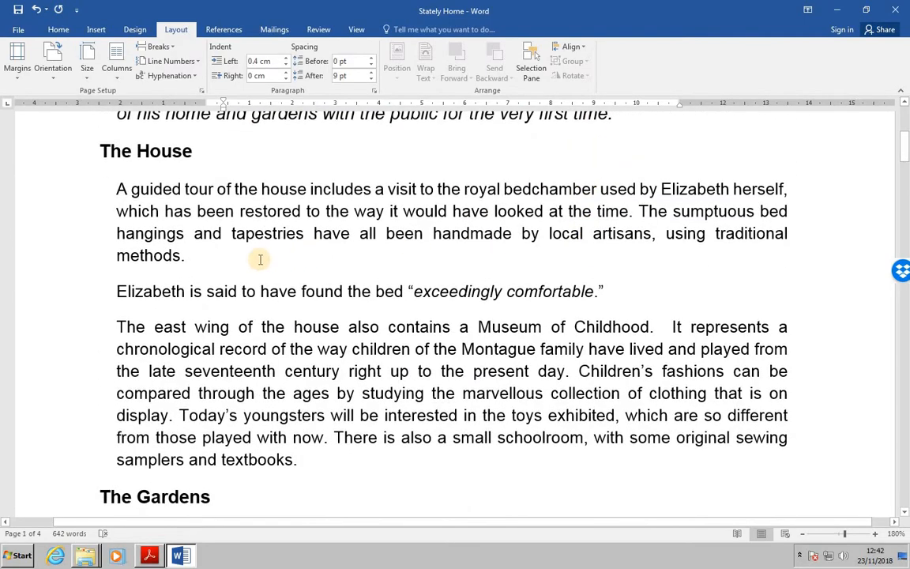
{"action": "left_click", "coordinate": [184, 189]}
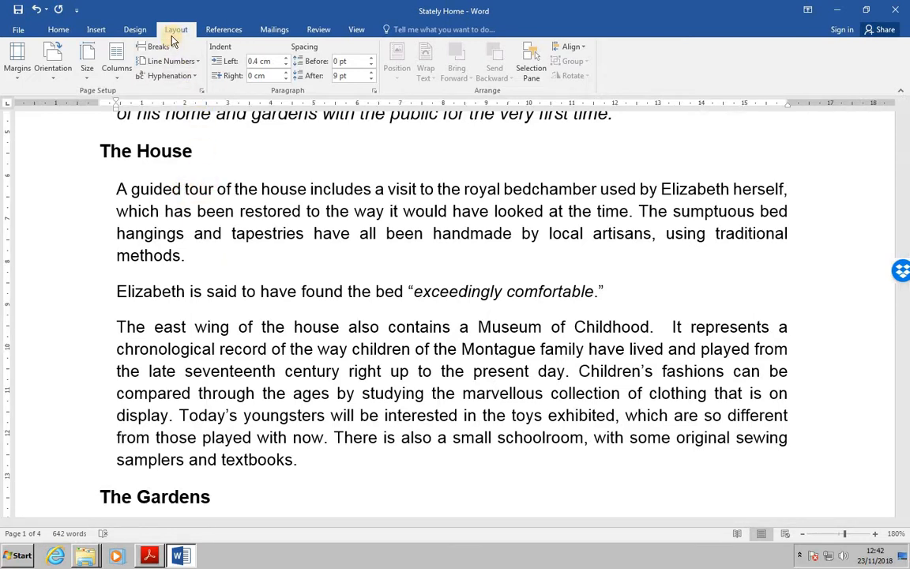
{"action": "left_click", "coordinate": [202, 93]}
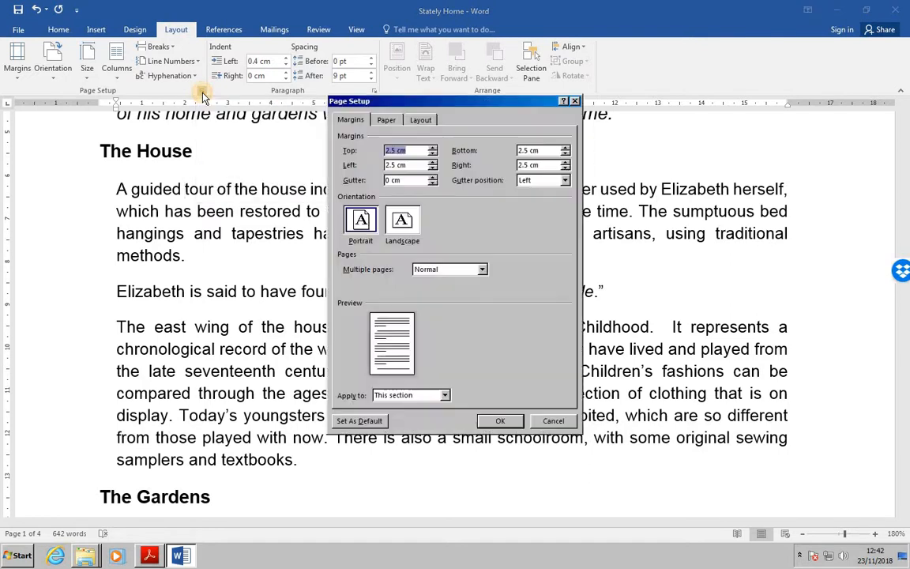
{"action": "left_click", "coordinate": [422, 120]}
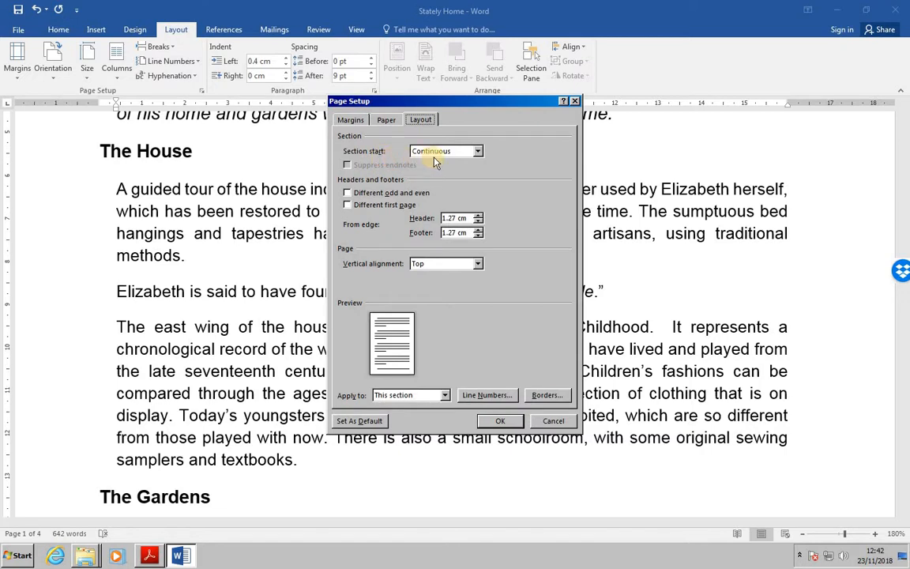
{"action": "left_click", "coordinate": [479, 154]}
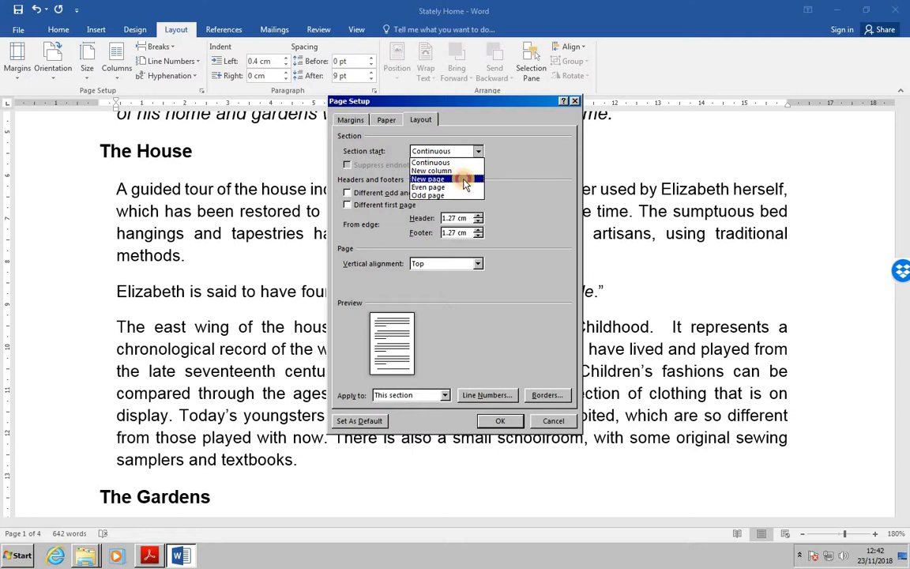
{"action": "left_click", "coordinate": [465, 180]}
{"action": "left_click", "coordinate": [500, 420]}
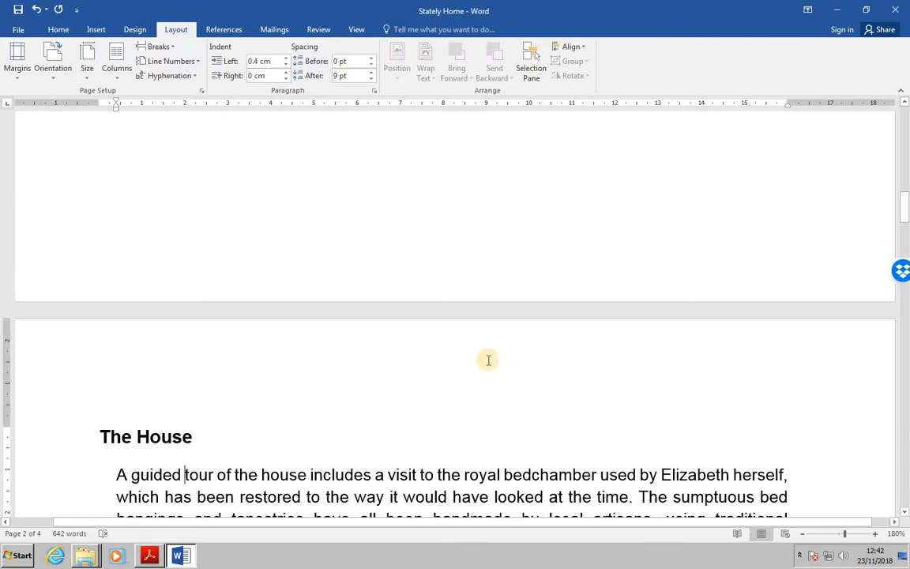
Make The Gardens section start on a new page, applying the setting to this section
{"action": "scroll", "coordinate": [489, 360], "scroll_direction": "down", "scroll_amount": 3}
{"action": "scroll", "coordinate": [488, 362], "scroll_direction": "down", "scroll_amount": 3}
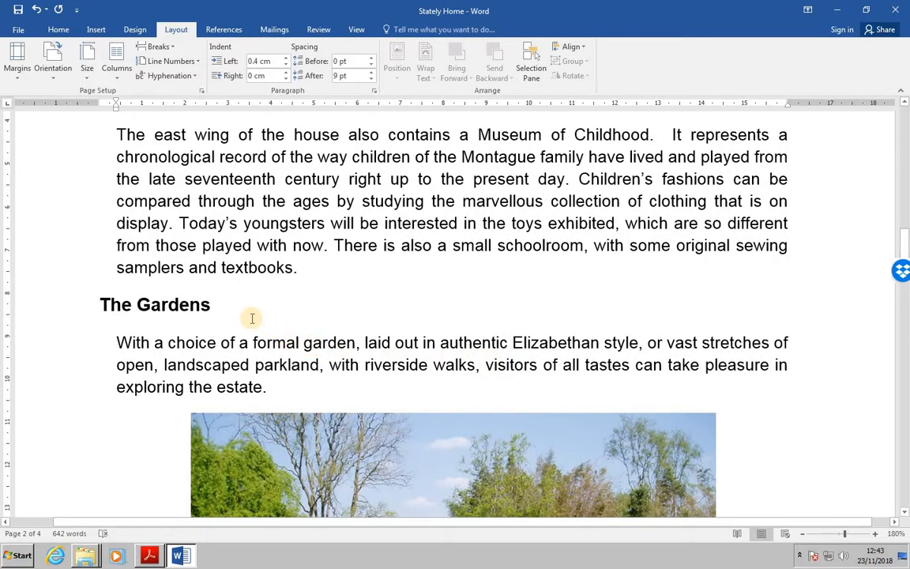
{"action": "left_click", "coordinate": [203, 364]}
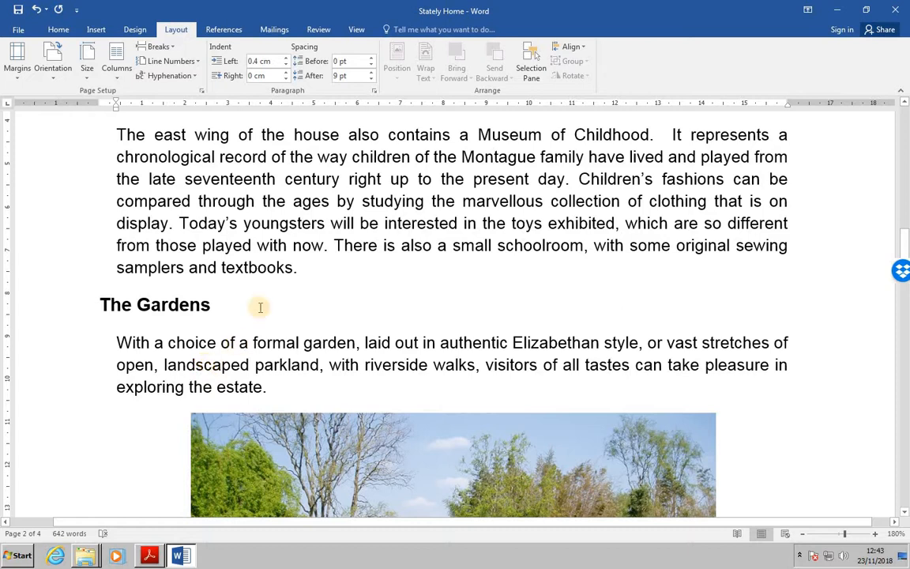
{"action": "left_click", "coordinate": [202, 91]}
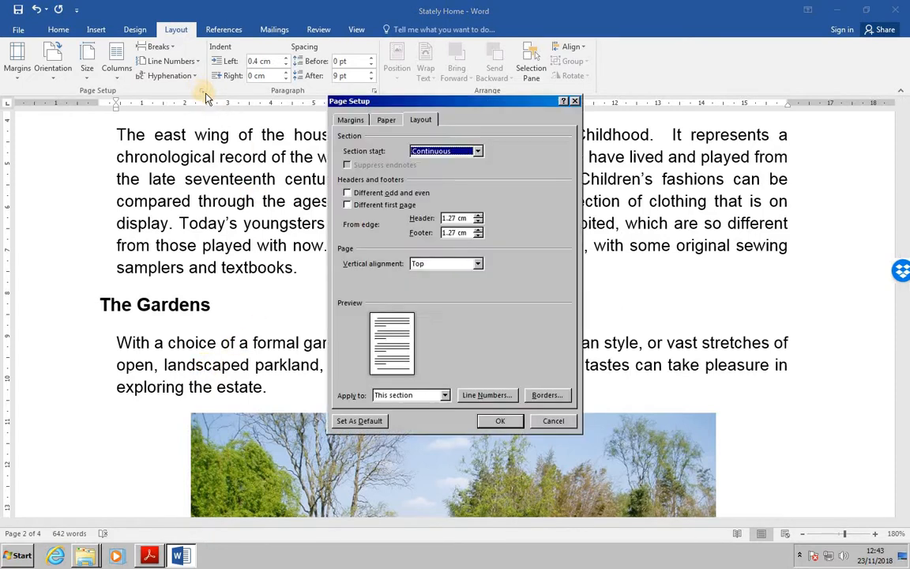
{"action": "left_click", "coordinate": [478, 152]}
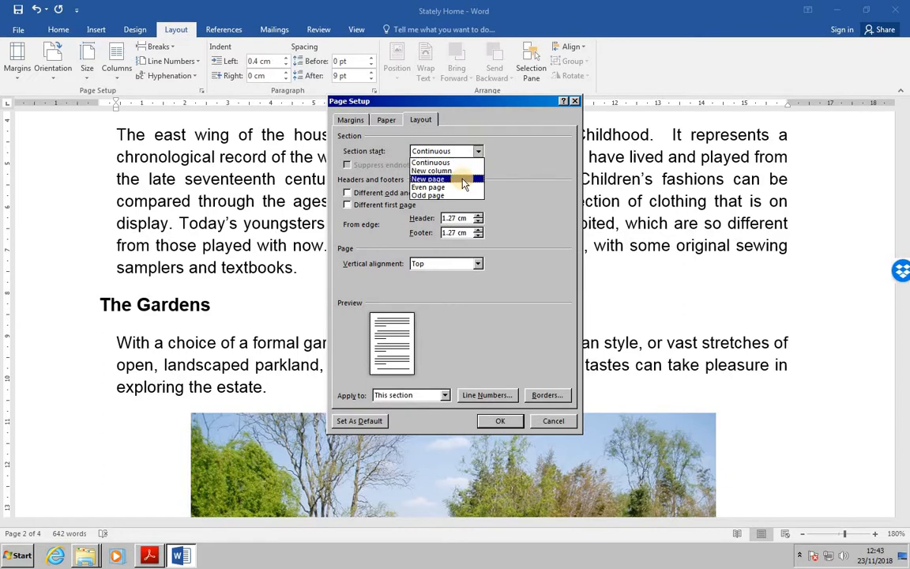
{"action": "left_click", "coordinate": [464, 183]}
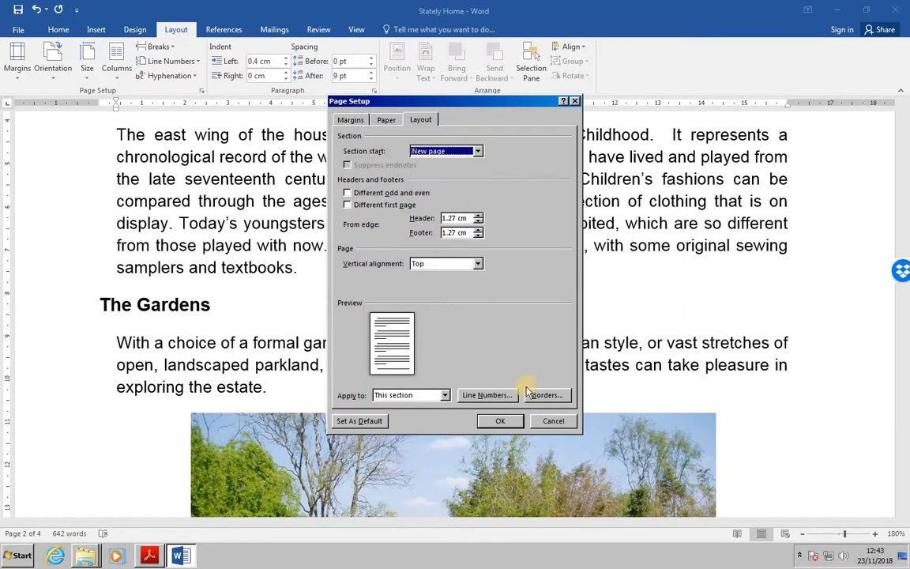
{"action": "left_click", "coordinate": [500, 421]}
{"action": "key", "text": "Down"}
{"action": "key", "text": "Down"}
{"action": "key", "text": "Down"}
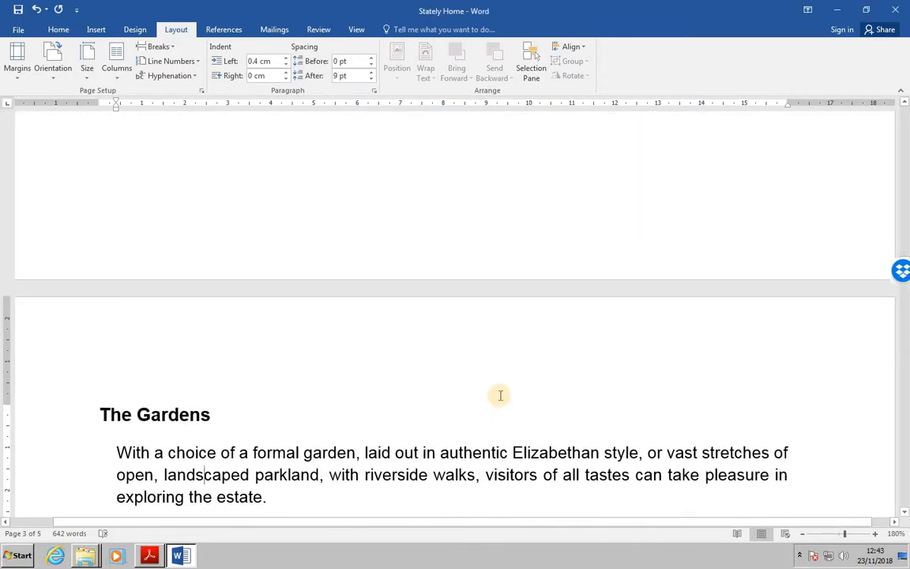
Set the vertical alignment of The House section's page to Center, applied to this section
{"action": "scroll", "coordinate": [426, 334], "scroll_direction": "up", "scroll_amount": 3}
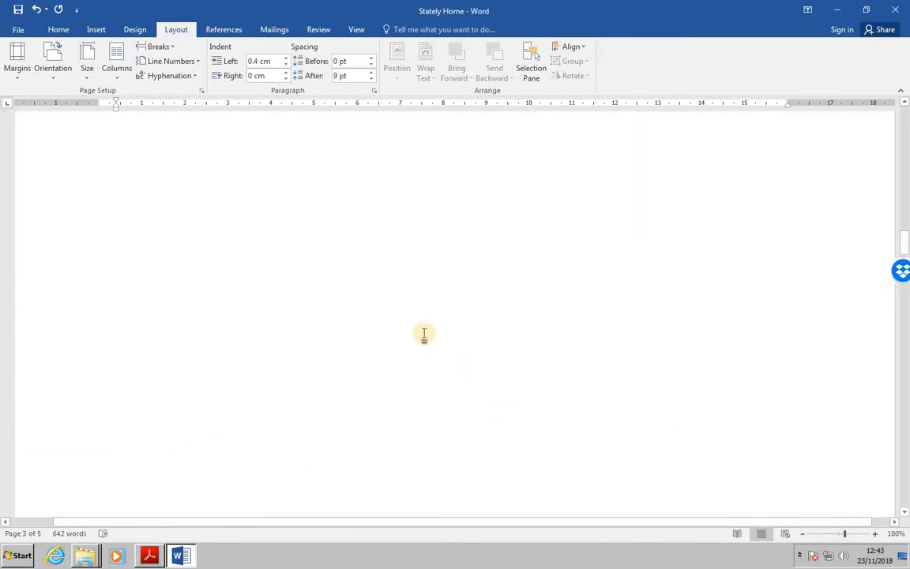
{"action": "scroll", "coordinate": [425, 333], "scroll_direction": "up", "scroll_amount": 4}
{"action": "scroll", "coordinate": [425, 334], "scroll_direction": "up", "scroll_amount": 5}
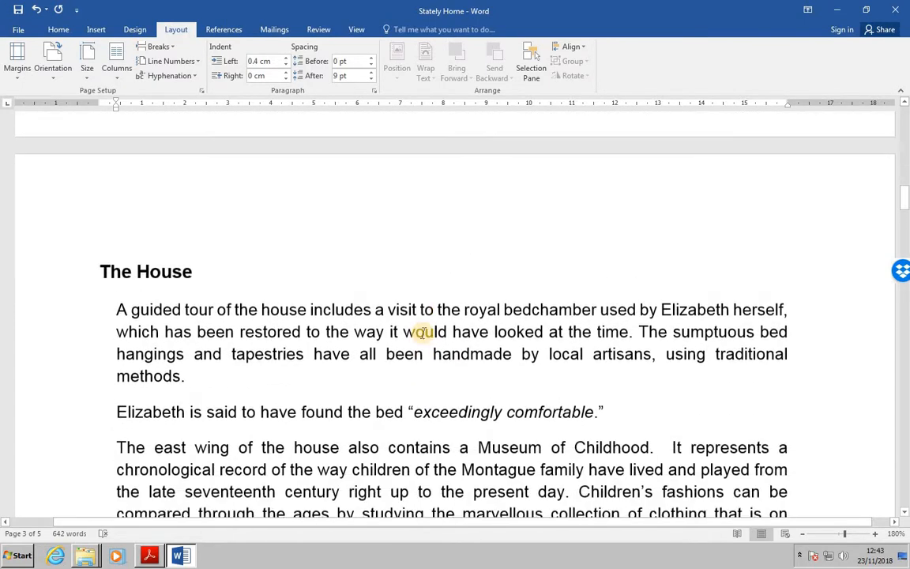
{"action": "scroll", "coordinate": [423, 333], "scroll_direction": "down", "scroll_amount": 2}
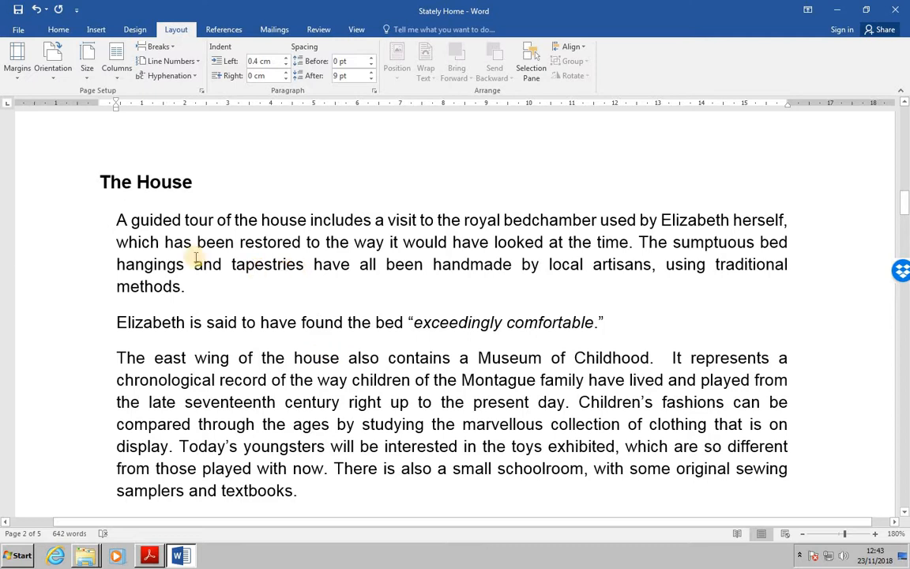
{"action": "left_click", "coordinate": [202, 91]}
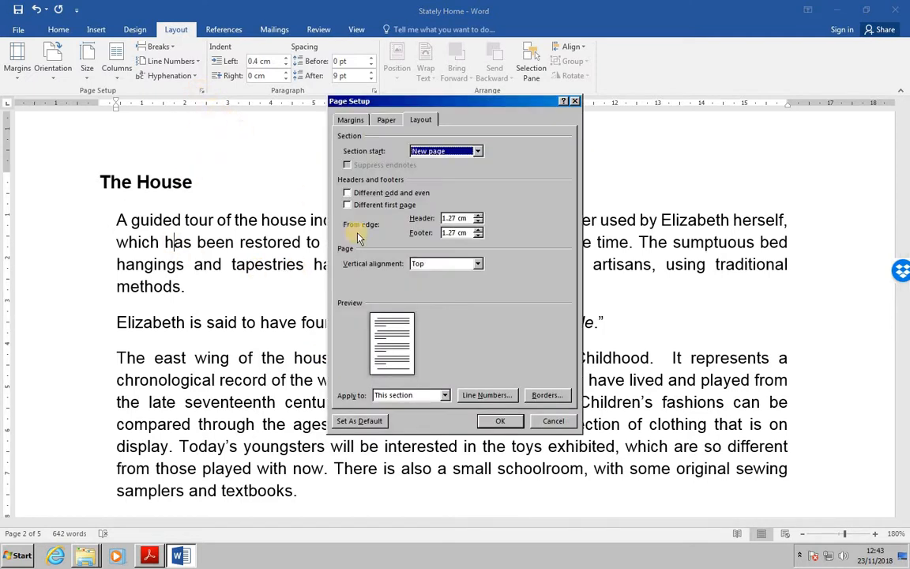
{"action": "left_click", "coordinate": [477, 265]}
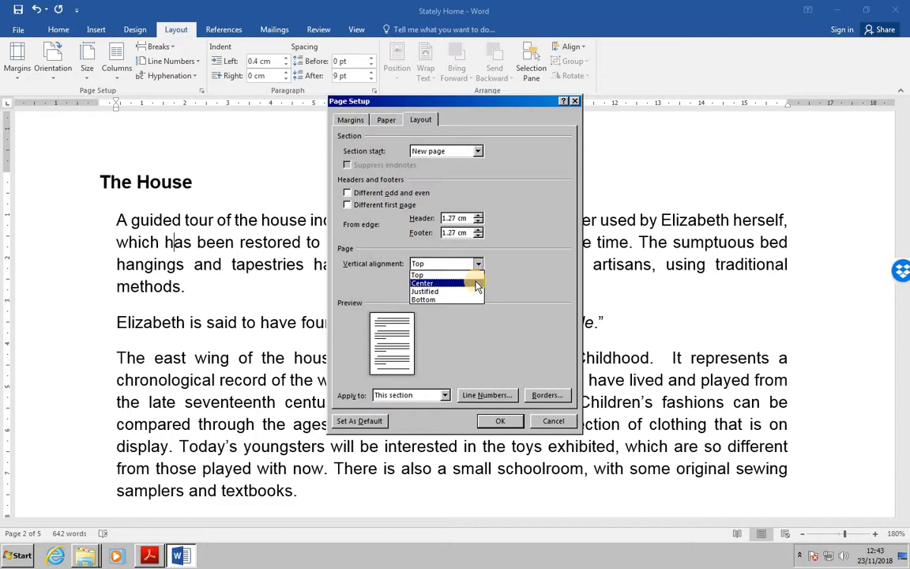
{"action": "left_click", "coordinate": [430, 284]}
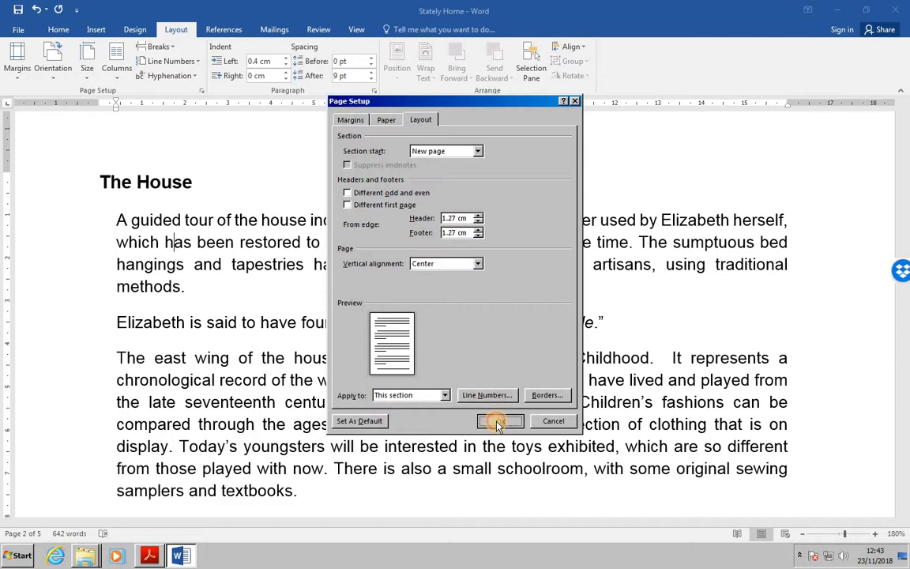
{"action": "left_click", "coordinate": [498, 421]}
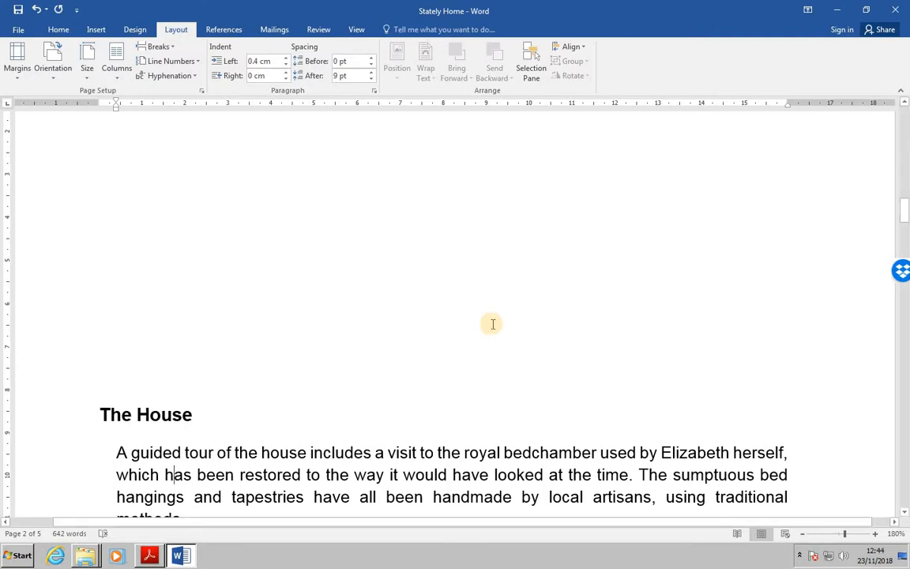
Zoom out to 70% and review the layout of each section from the History page through to Pets' Corner
{"action": "scroll", "coordinate": [492, 323], "scroll_direction": "down", "scroll_amount": 9, "text": "ctrl"}
{"action": "scroll", "coordinate": [493, 324], "scroll_direction": "down", "scroll_amount": 2, "text": "ctrl"}
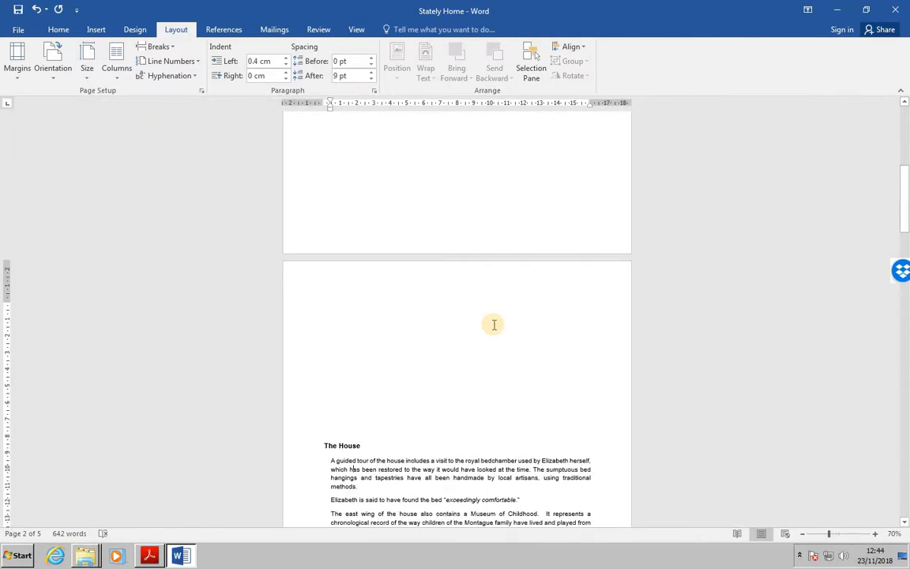
{"action": "scroll", "coordinate": [494, 324], "scroll_direction": "up", "scroll_amount": 8}
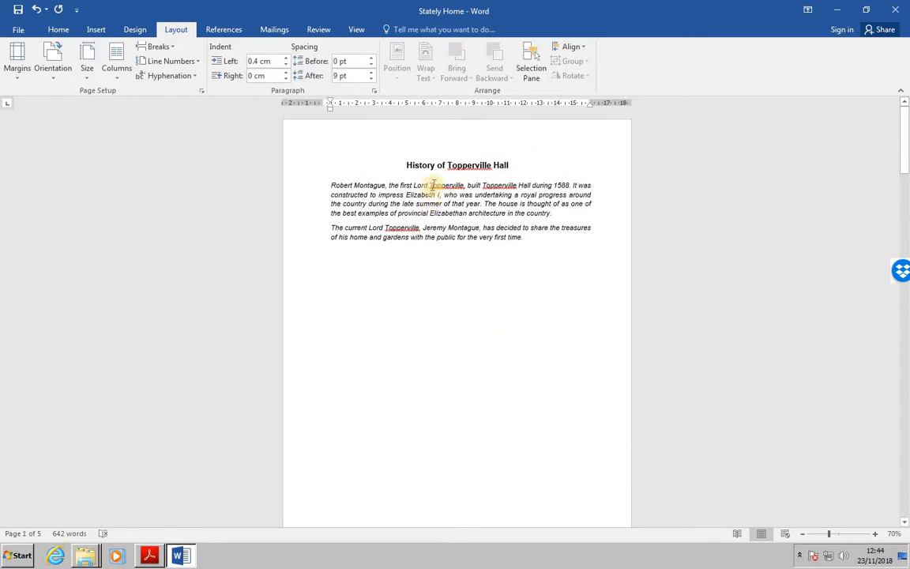
{"action": "scroll", "coordinate": [434, 263], "scroll_direction": "down", "scroll_amount": 5}
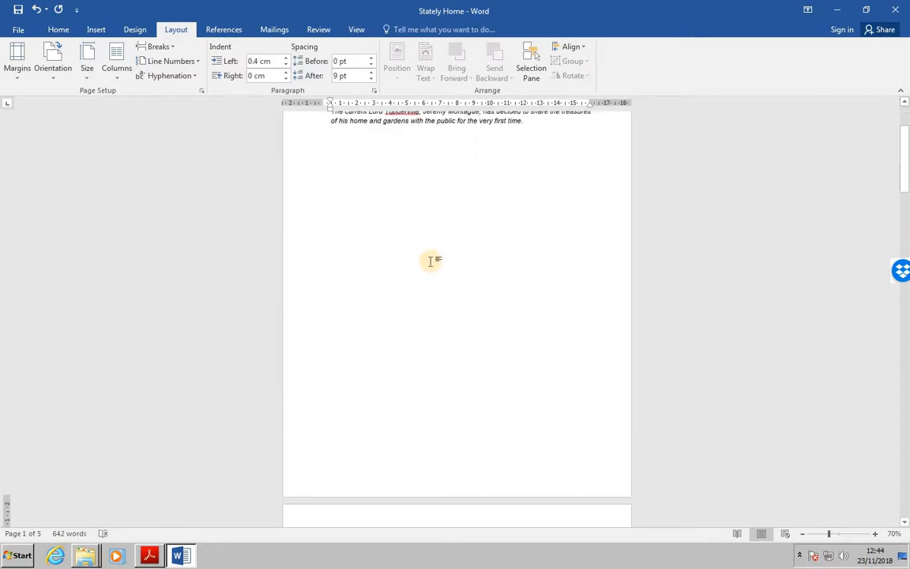
{"action": "scroll", "coordinate": [432, 262], "scroll_direction": "down", "scroll_amount": 5}
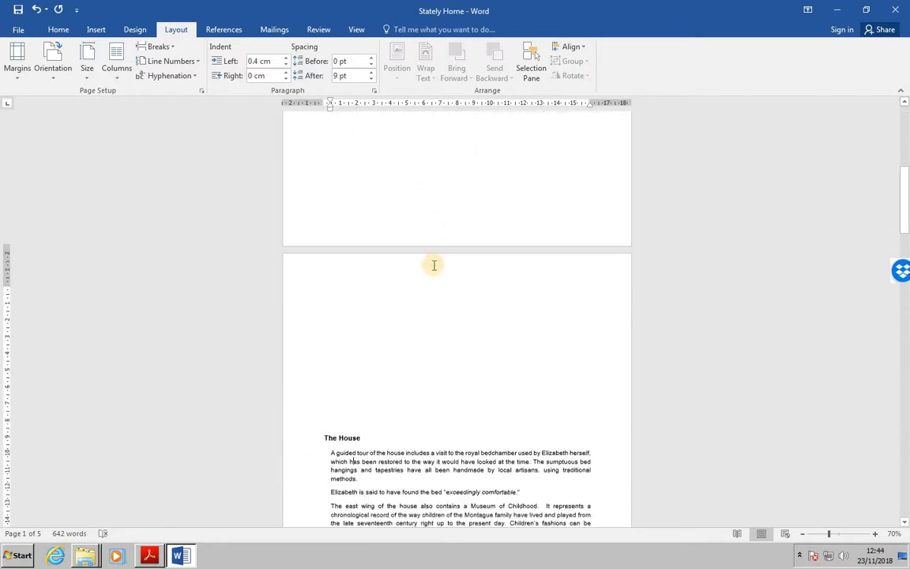
{"action": "scroll", "coordinate": [408, 309], "scroll_direction": "down", "scroll_amount": 3}
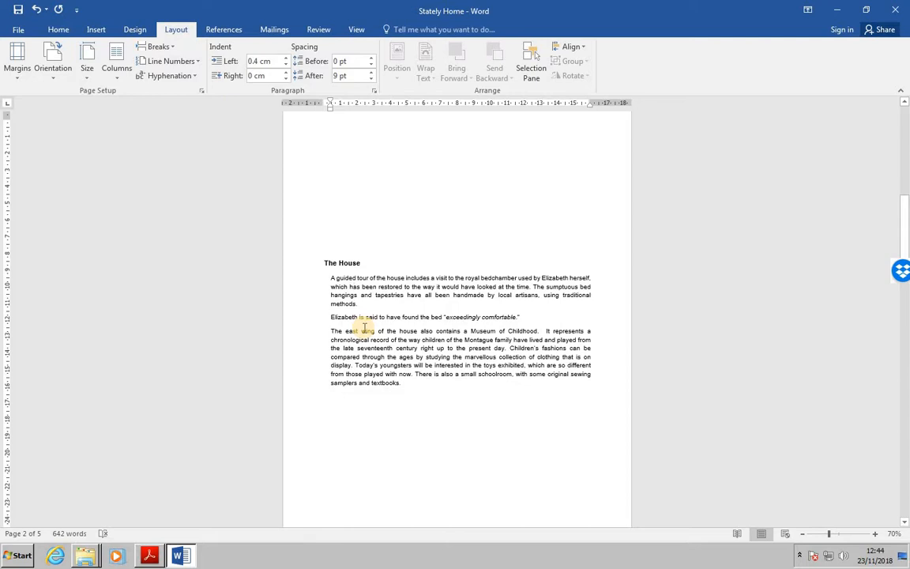
{"action": "scroll", "coordinate": [365, 328], "scroll_direction": "down", "scroll_amount": 10}
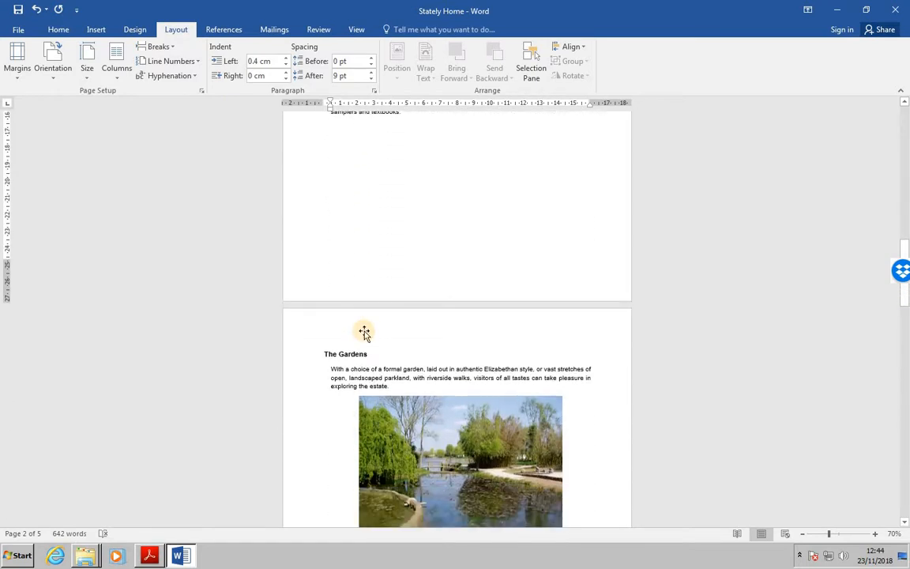
{"action": "scroll", "coordinate": [364, 332], "scroll_direction": "down", "scroll_amount": 1}
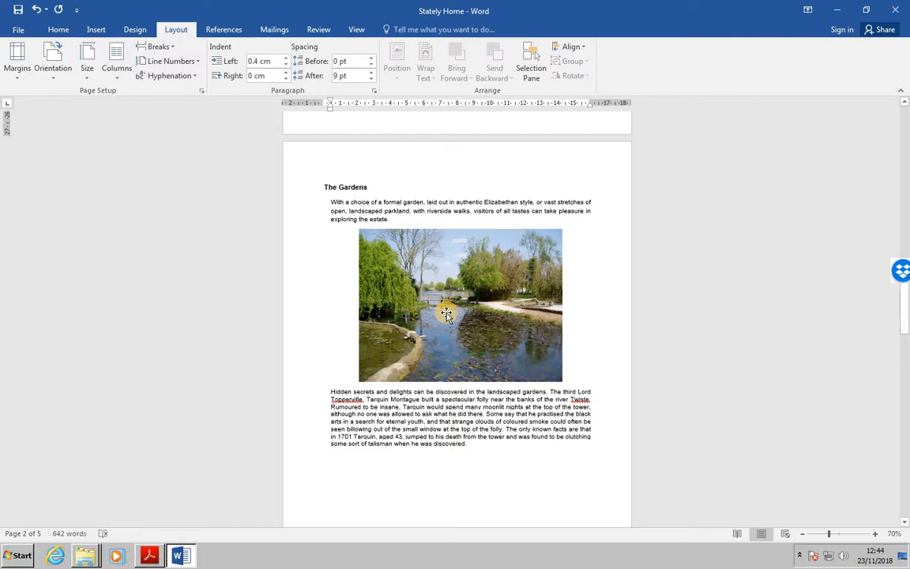
{"action": "scroll", "coordinate": [446, 314], "scroll_direction": "down", "scroll_amount": 6}
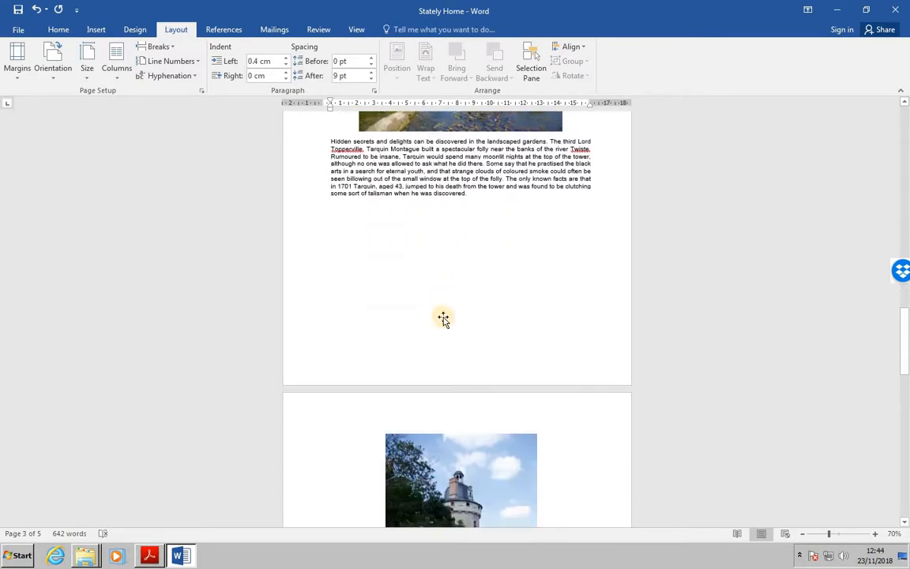
{"action": "scroll", "coordinate": [443, 318], "scroll_direction": "down", "scroll_amount": 7}
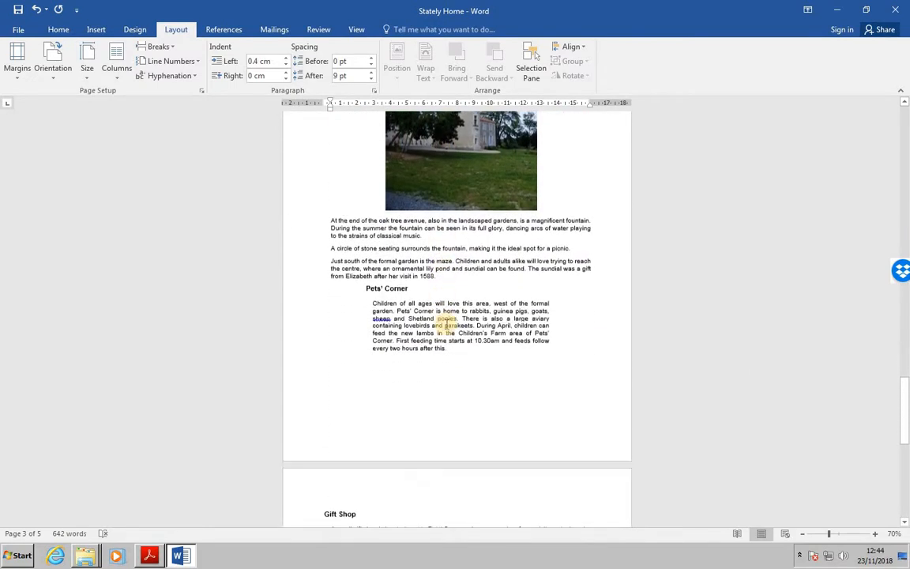